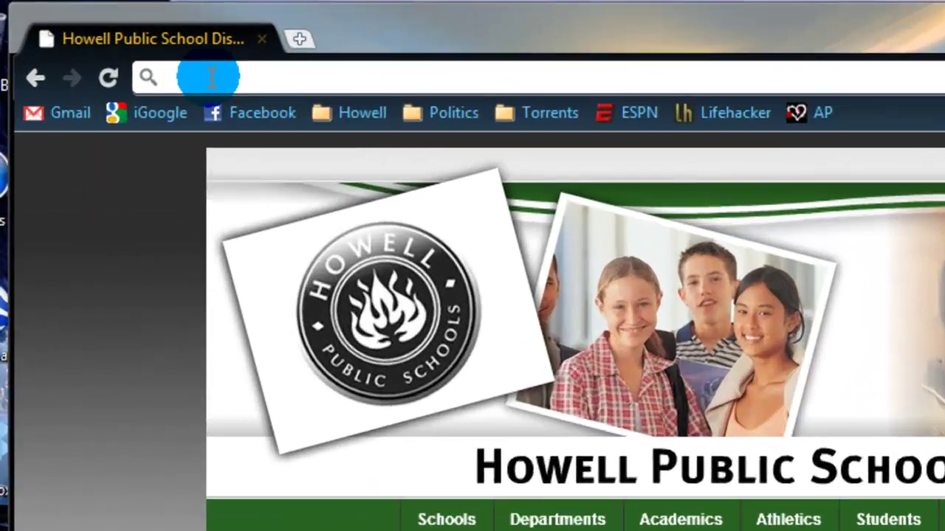
pyautogui.click(212, 77)
pyautogui.write('www.')
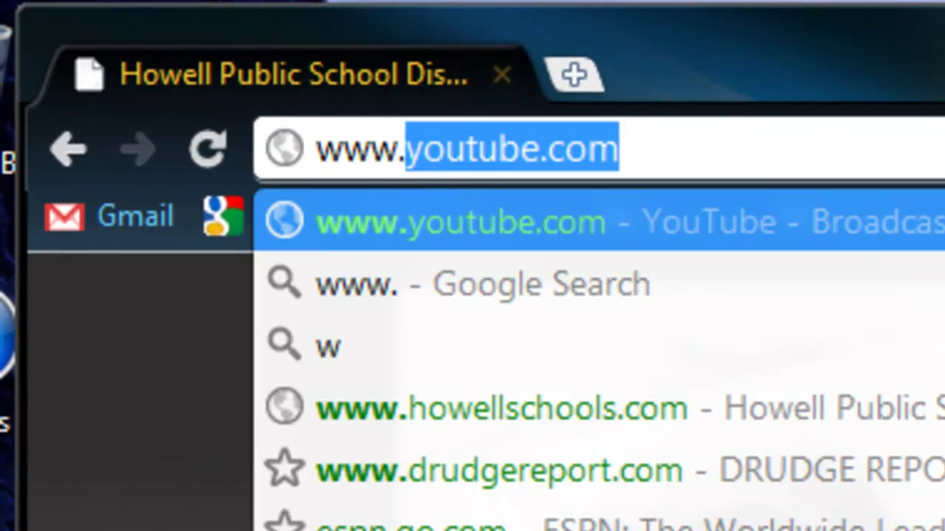
pyautogui.write('ever')
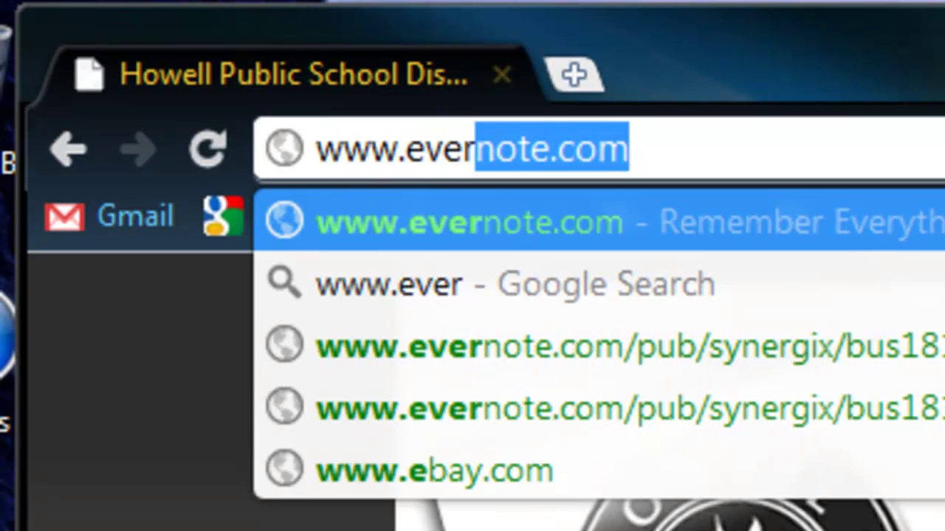
pyautogui.write('note')
pyautogui.press('Return')
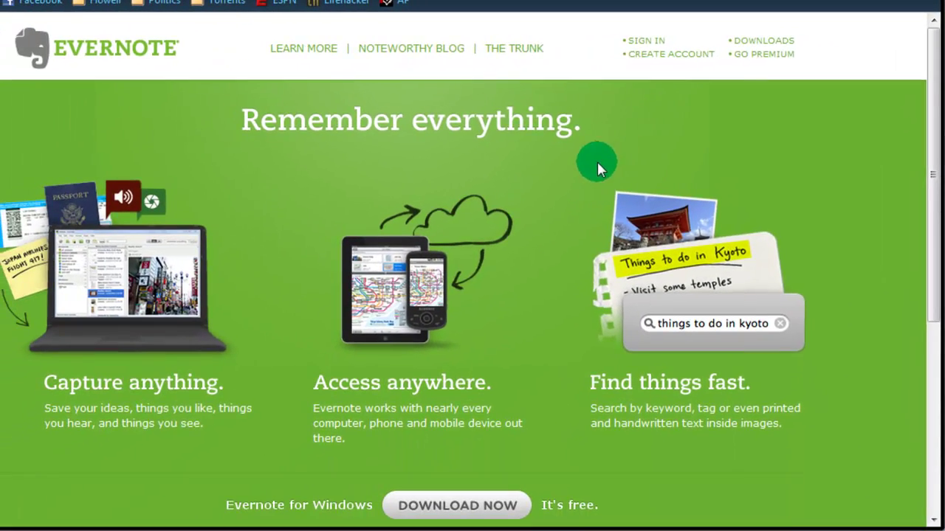
# Request the free Evernote for Windows download from the website's home page.
pyautogui.scroll(-2, 582, 250)
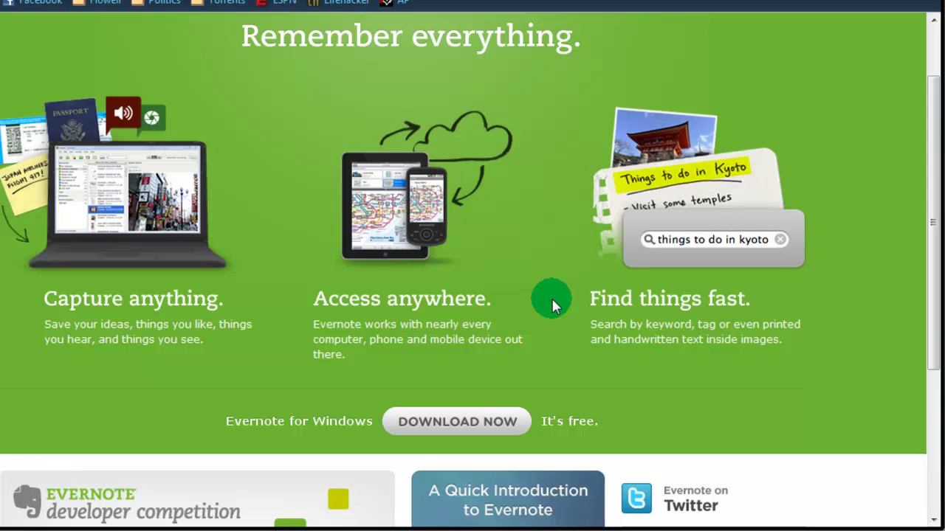
pyautogui.click(474, 424)
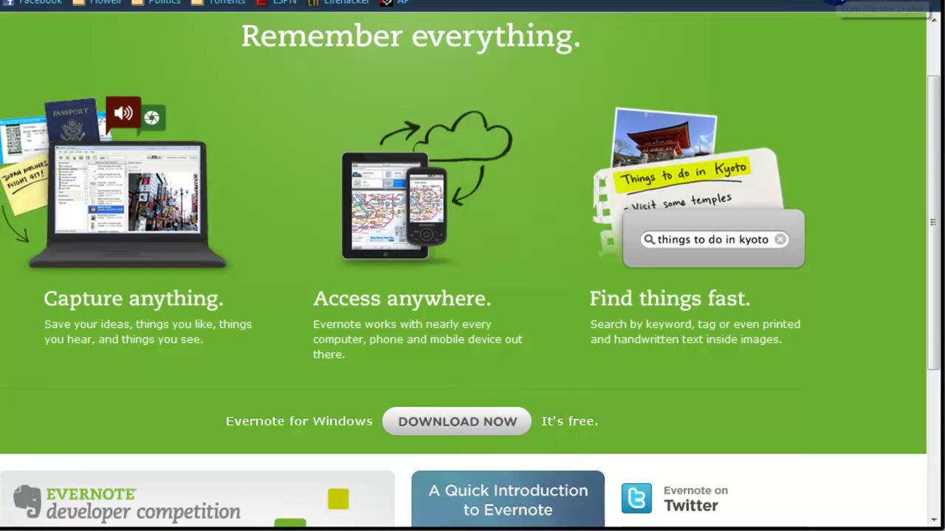
pyautogui.scroll(2, 812, 70)
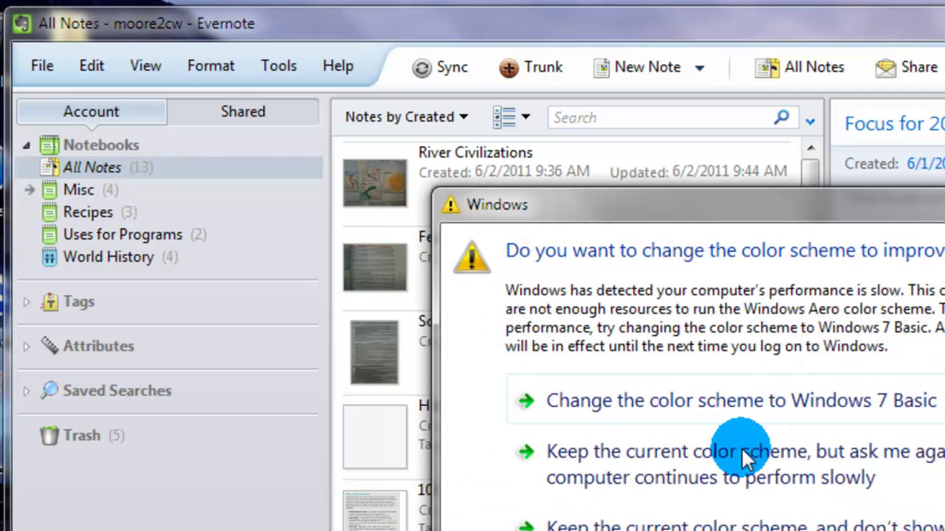
# Switch to the Evernote desktop program and keep the current Windows color scheme without being asked again.
pyautogui.click(686, 520)
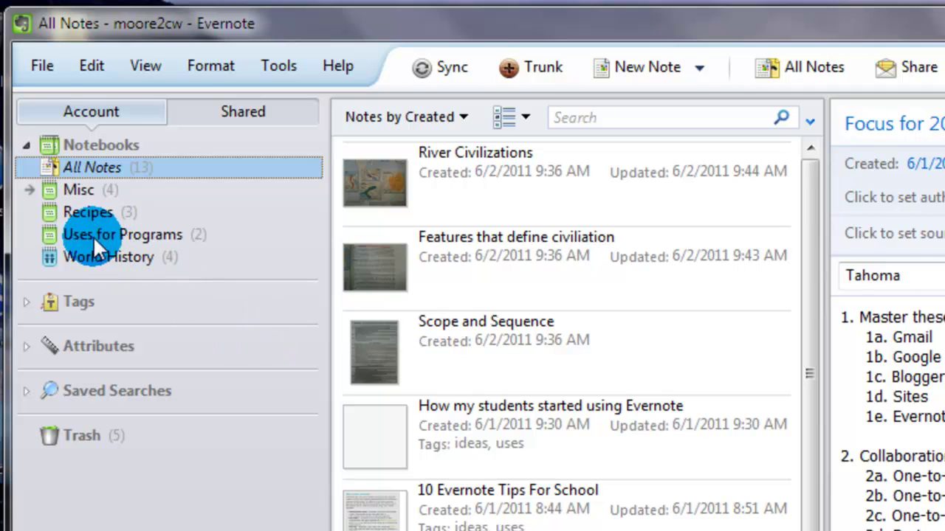
# Show the actions available for the Misc notebook, including creating a notebook, and dismiss them.
pyautogui.rightClick(206, 189)
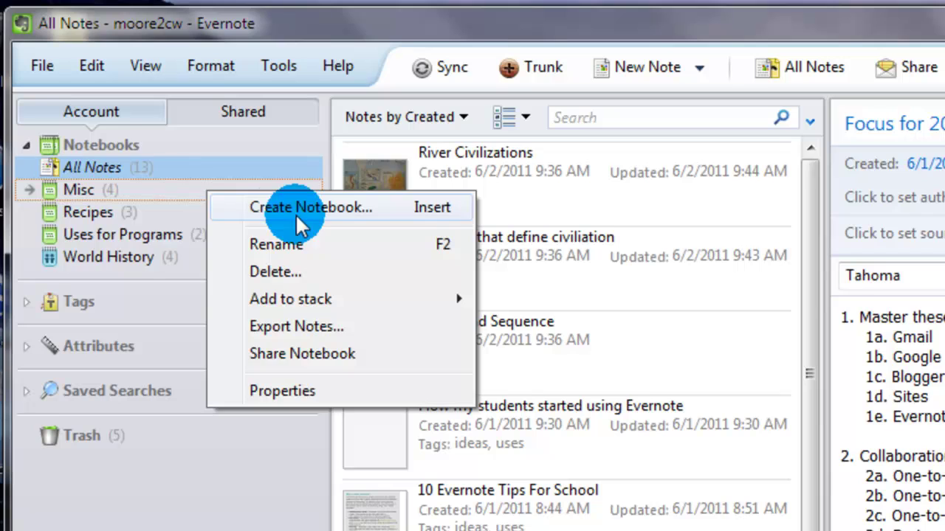
pyautogui.rightClick(94, 187)
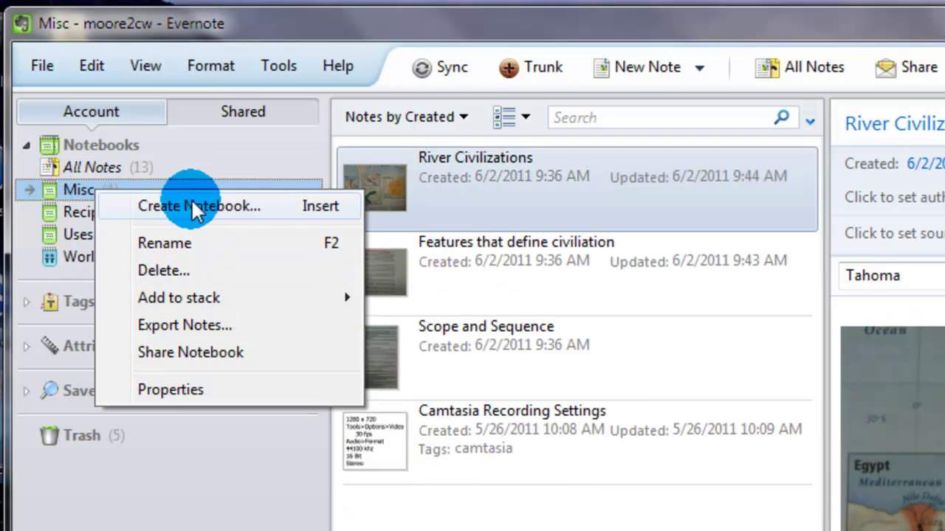
pyautogui.click(248, 457)
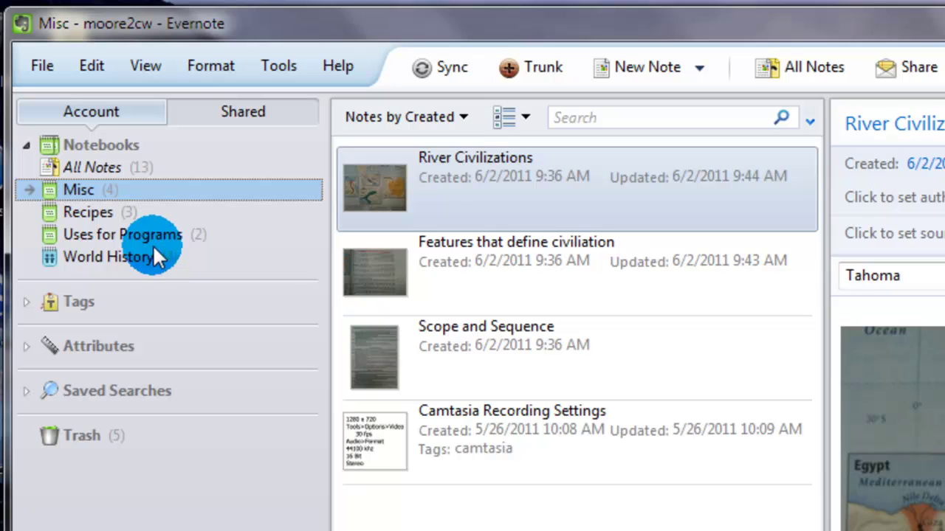
# View the contents of the Uses for Programs, Recipes and World History notebooks in turn.
pyautogui.click(130, 236)
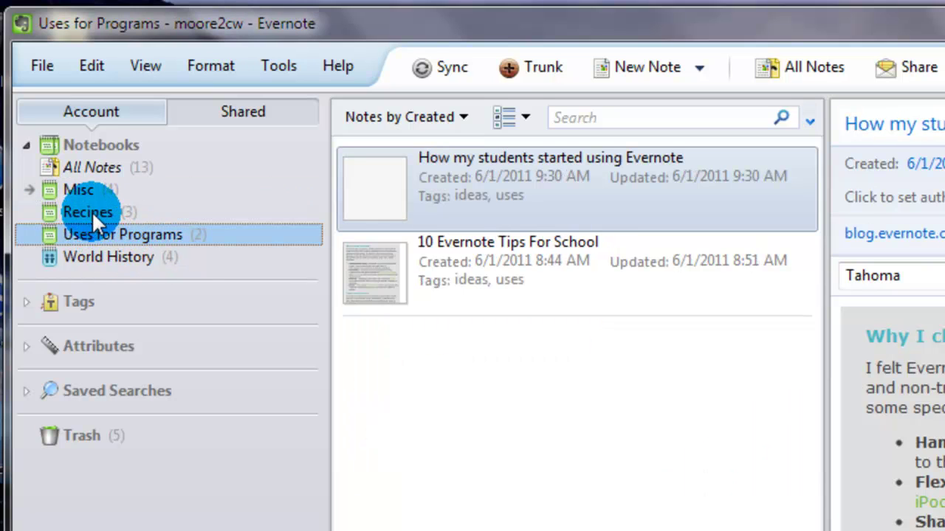
pyautogui.click(92, 211)
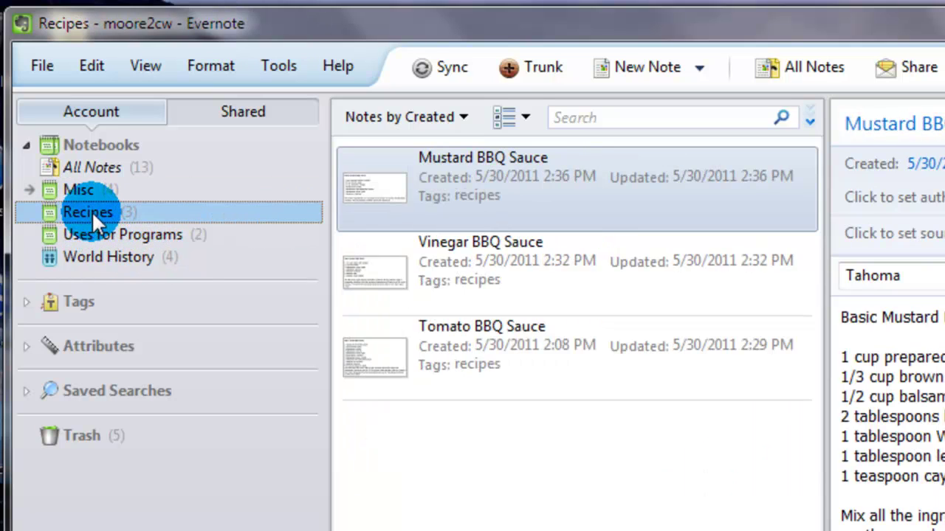
pyautogui.click(101, 254)
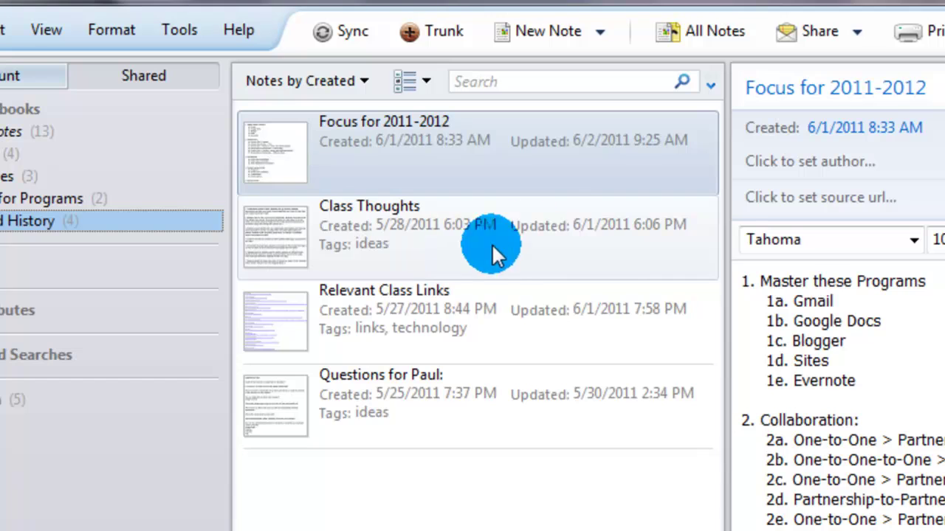
# View the other notes in the World History notebook and return to the Focus for 2011-2012 note.
pyautogui.click(370, 232)
pyautogui.click(396, 308)
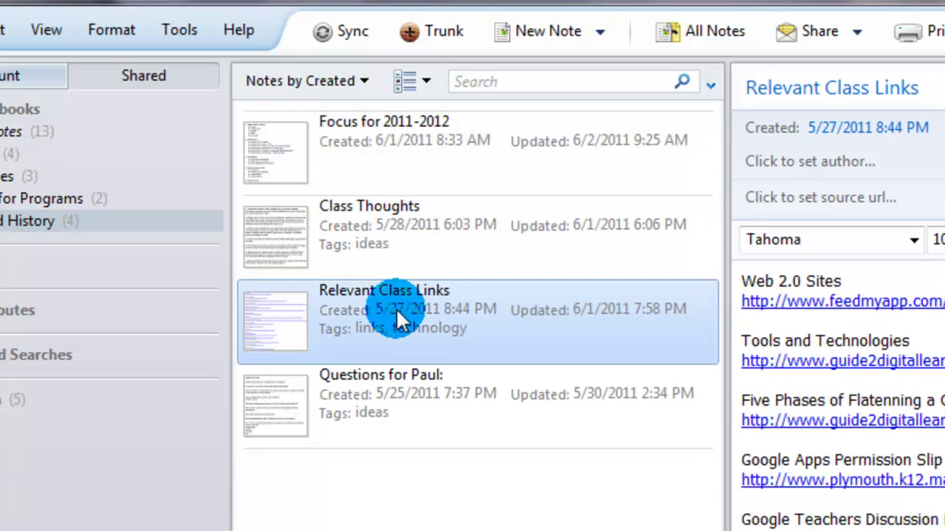
pyautogui.click(412, 375)
pyautogui.click(402, 166)
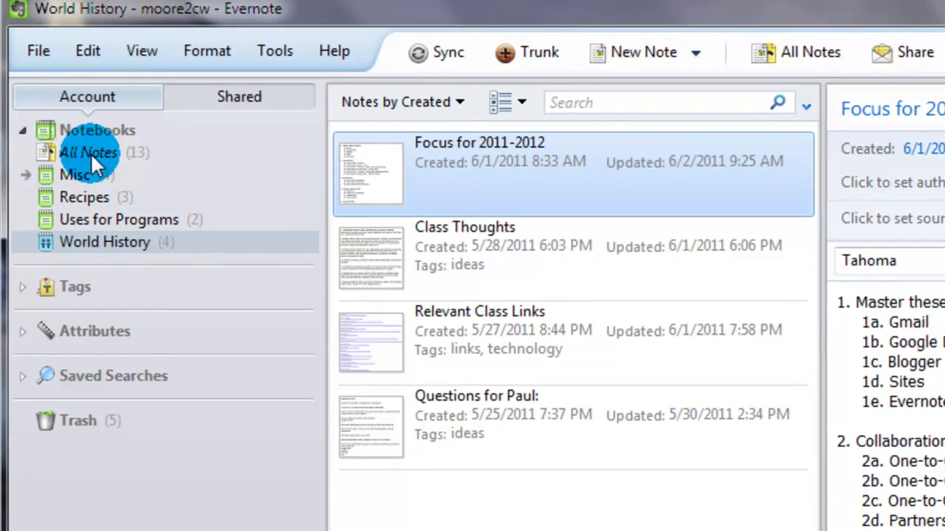
# Look through the list of all notes, and return to the World History notebook.
pyautogui.click(90, 152)
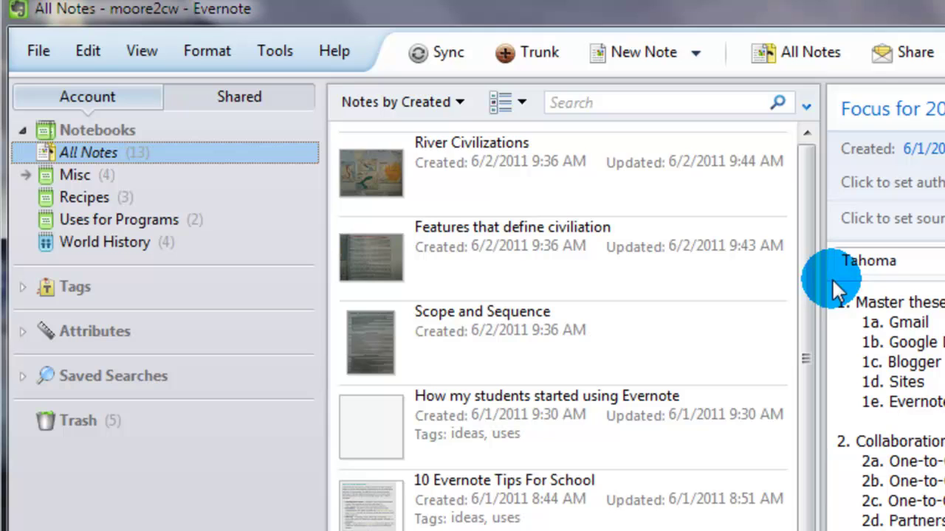
pyautogui.moveTo(809, 264)
pyautogui.mouseDown()
pyautogui.moveTo(803, 526)
pyautogui.moveTo(798, 266)
pyautogui.mouseUp()
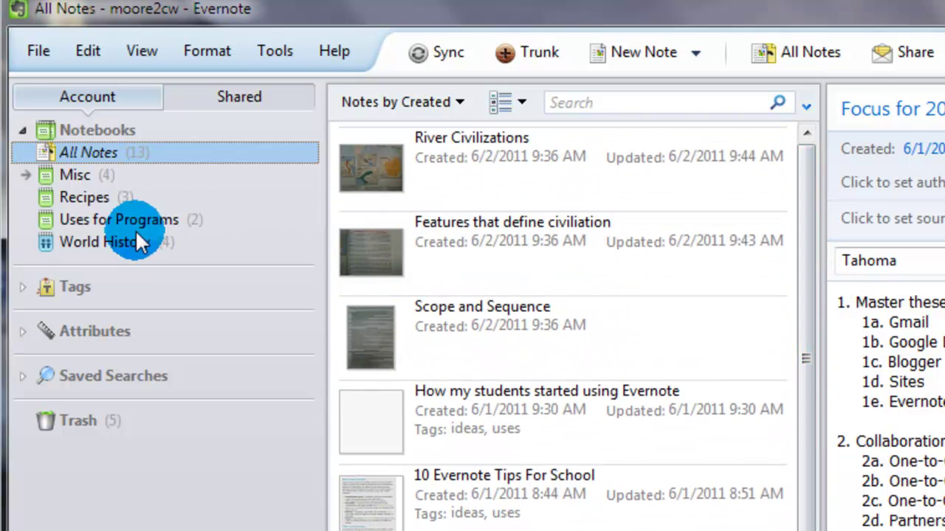
pyautogui.click(114, 241)
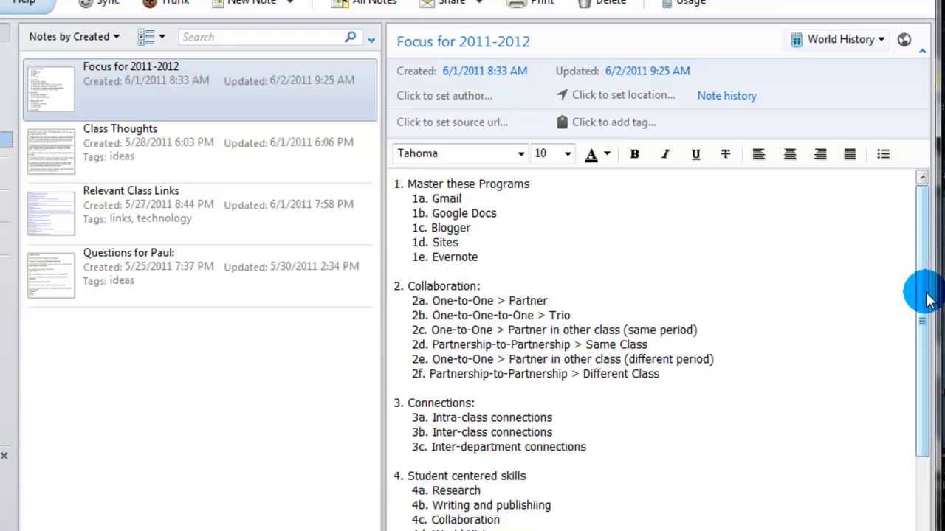
# Examine the Focus for 2011-2012 note's content and the fonts available for it, leaving the font as it is.
pyautogui.moveTo(929, 299); pyautogui.dragTo(903, 270)
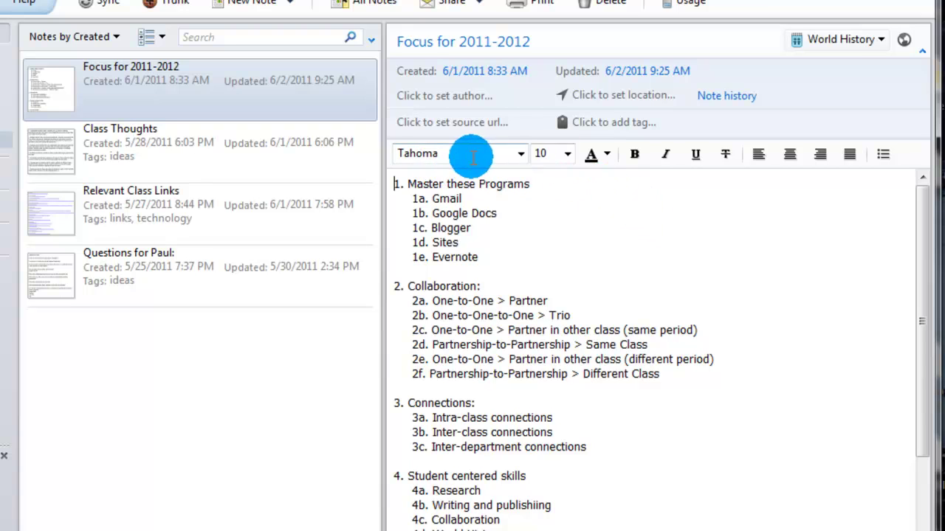
pyautogui.click(523, 158)
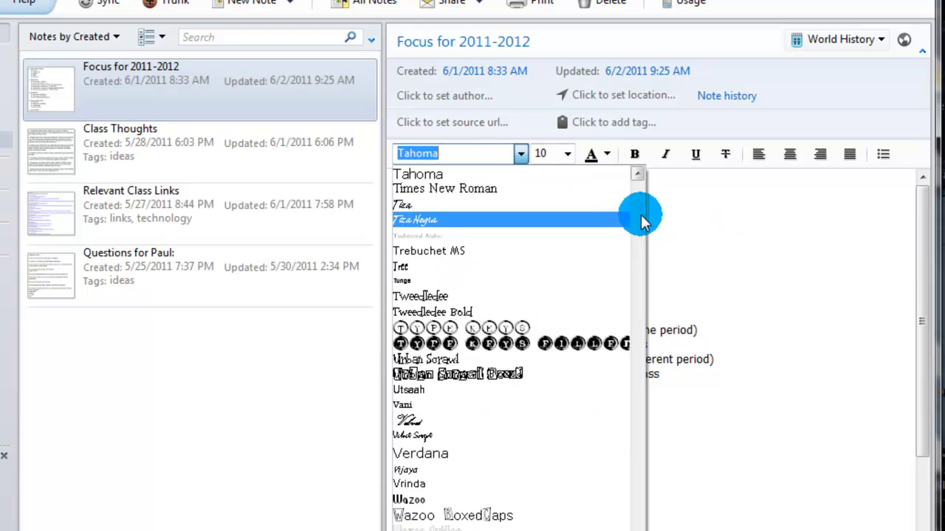
pyautogui.click(724, 234)
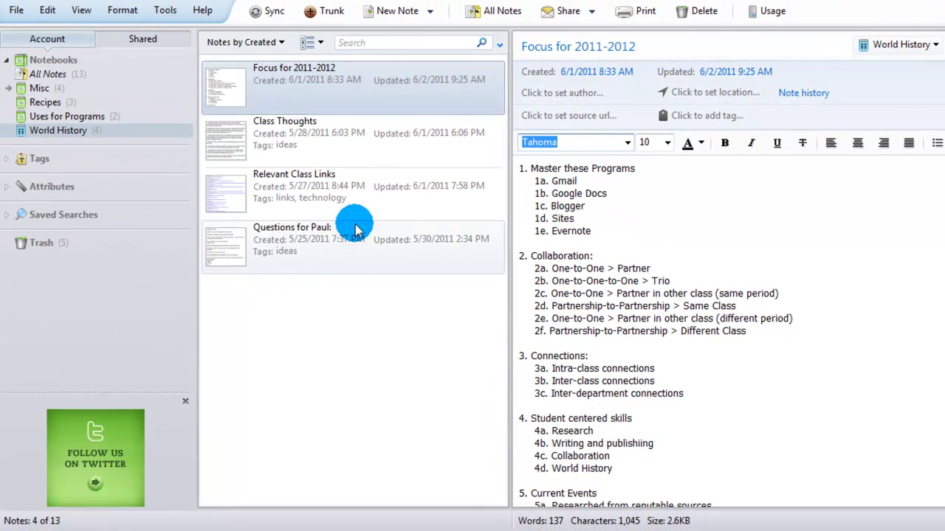
# View the Class Thoughts and Relevant Class Links notes, ending on the questions note in World History.
pyautogui.click(376, 147)
pyautogui.click(375, 186)
pyautogui.click(392, 254)
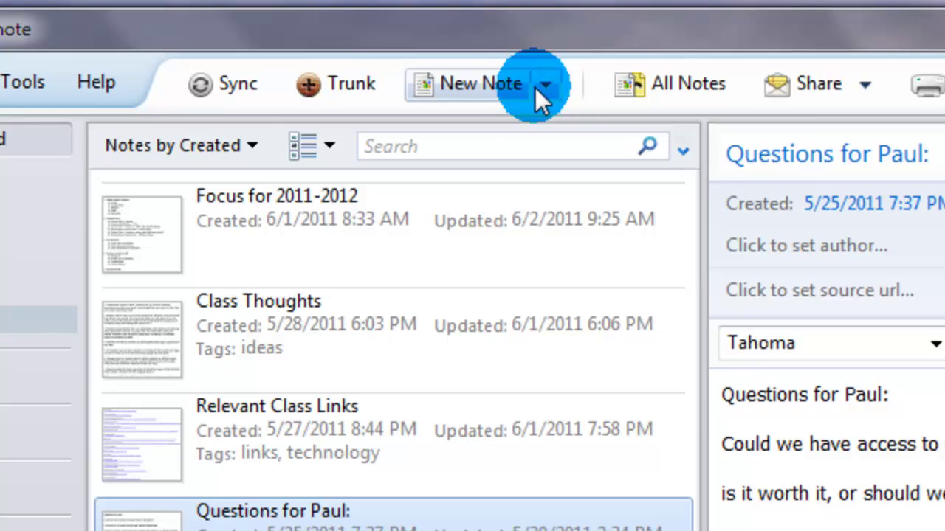
# Review the available new-note types and the actions offered within the World History note list.
pyautogui.click(544, 87)
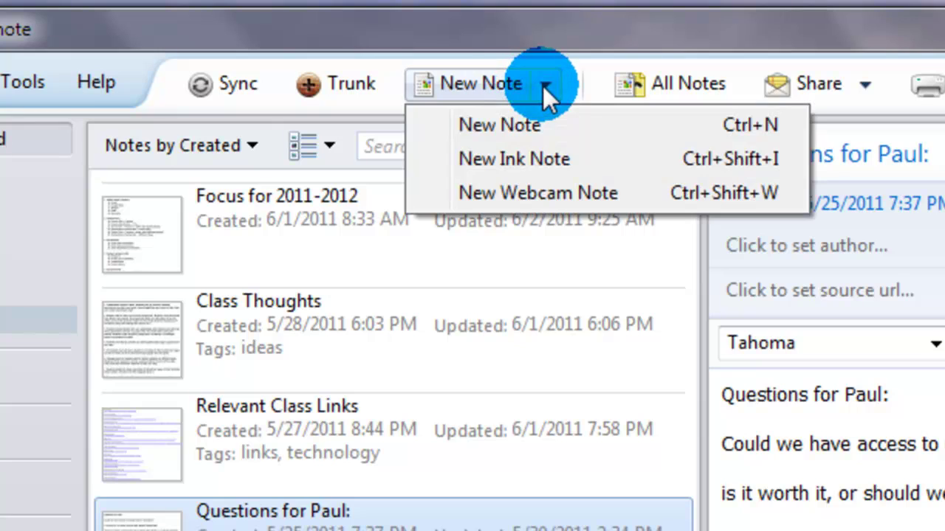
pyautogui.click(495, 526)
pyautogui.rightClick(373, 530)
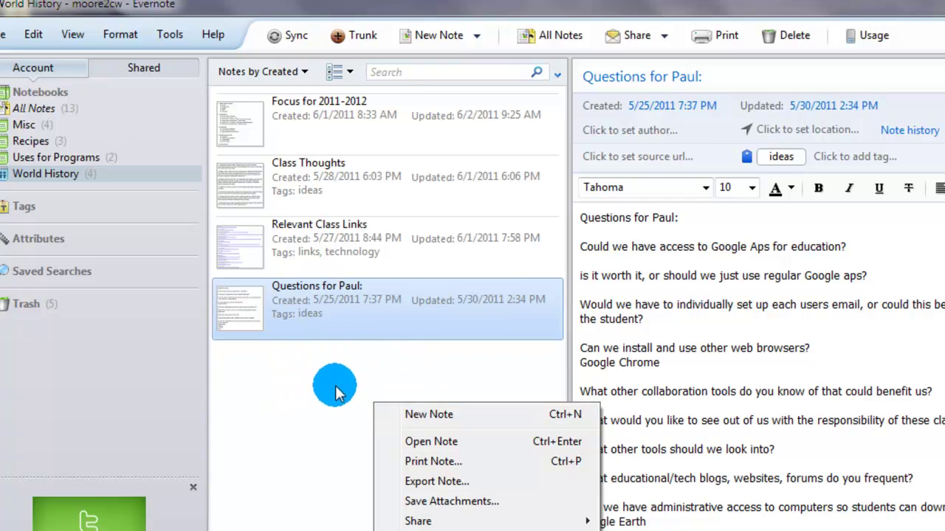
pyautogui.click(334, 392)
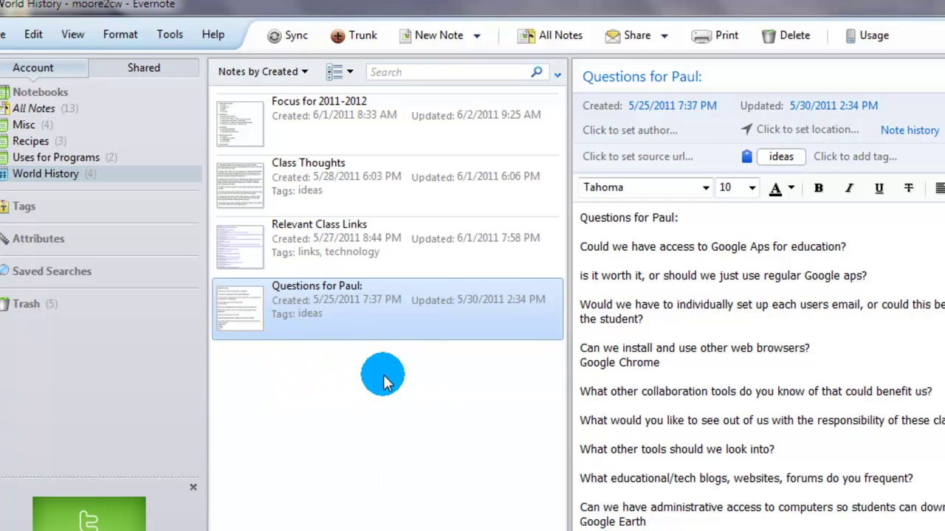
pyautogui.rightClick(391, 368)
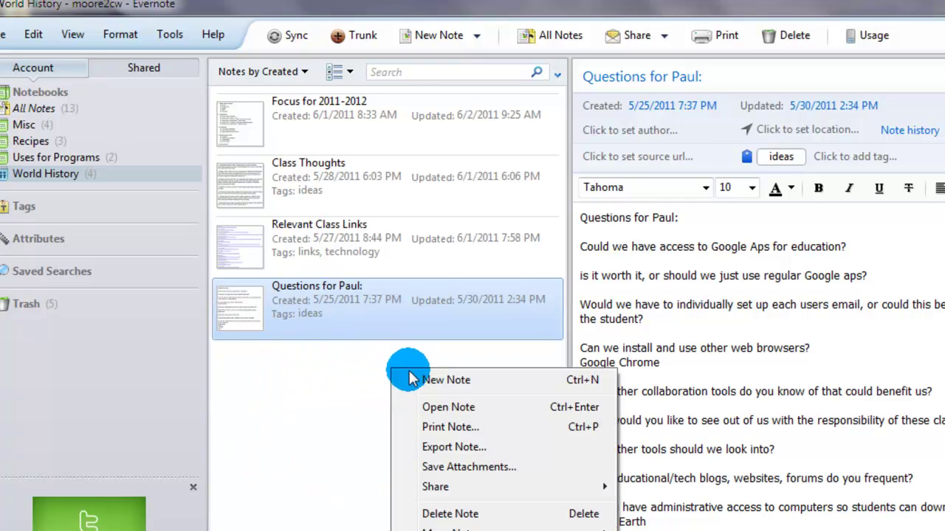
pyautogui.click(338, 378)
# Create a note in World History containing "This is a new note." and title it "My New Note".
pyautogui.rightClick(377, 377)
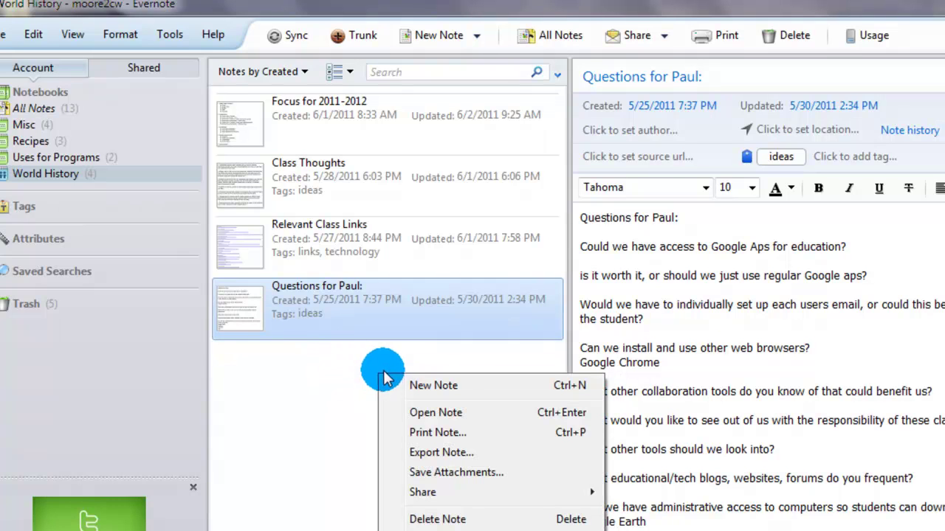
pyautogui.click(417, 386)
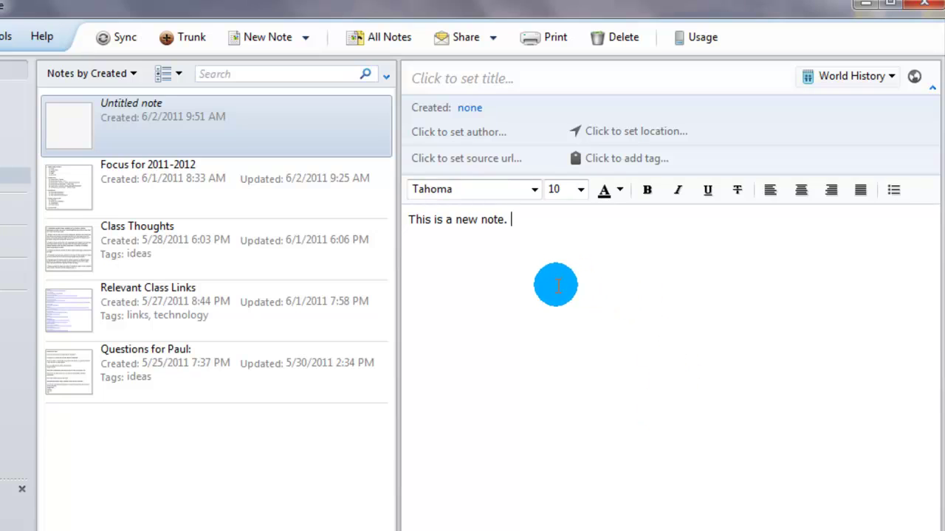
pyautogui.click(473, 86)
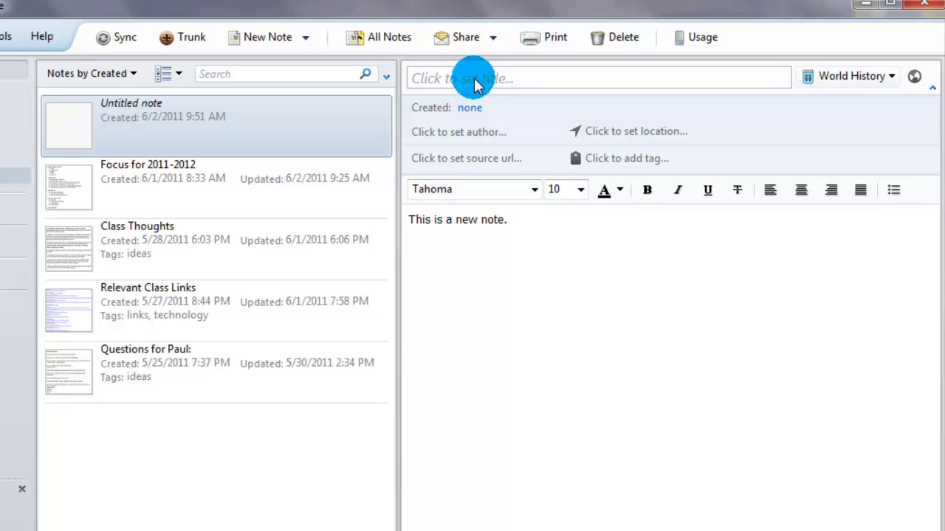
pyautogui.moveTo(553, 73); pyautogui.dragTo(386, 80)
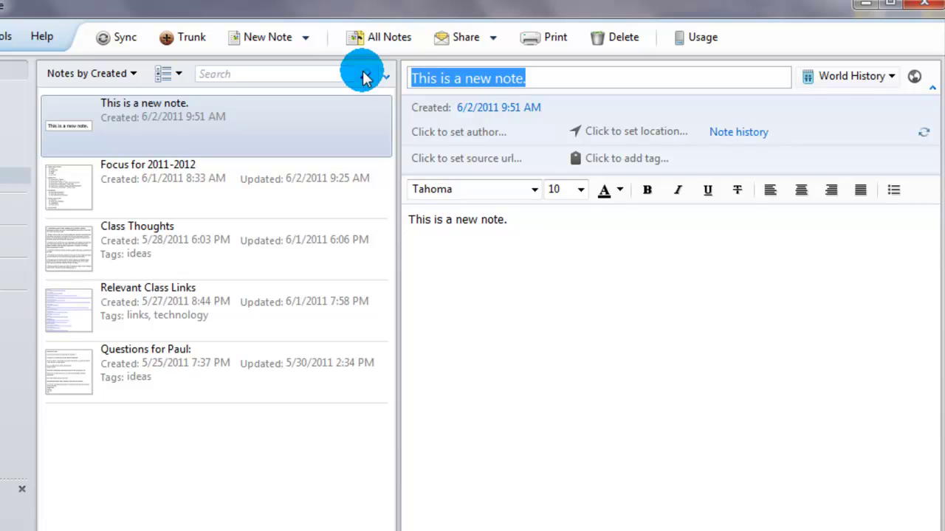
pyautogui.write('My New Note')
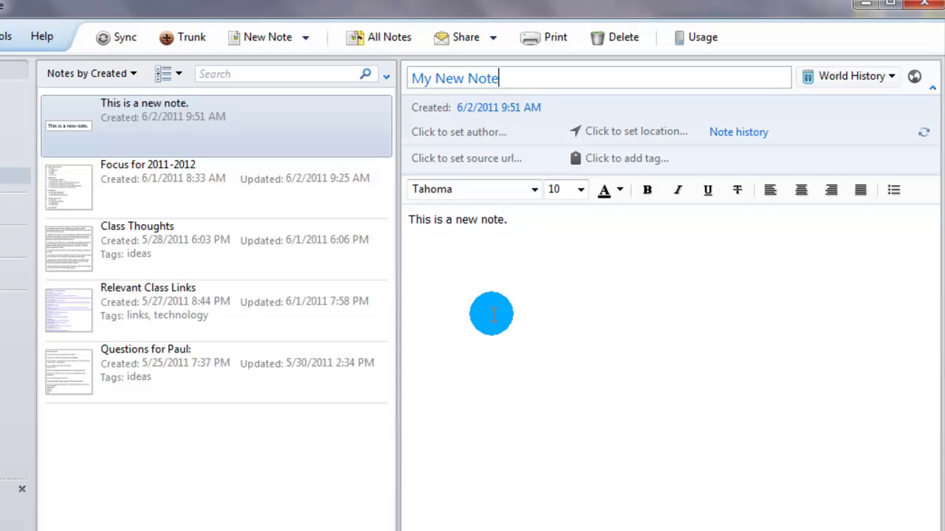
pyautogui.press('Tab')
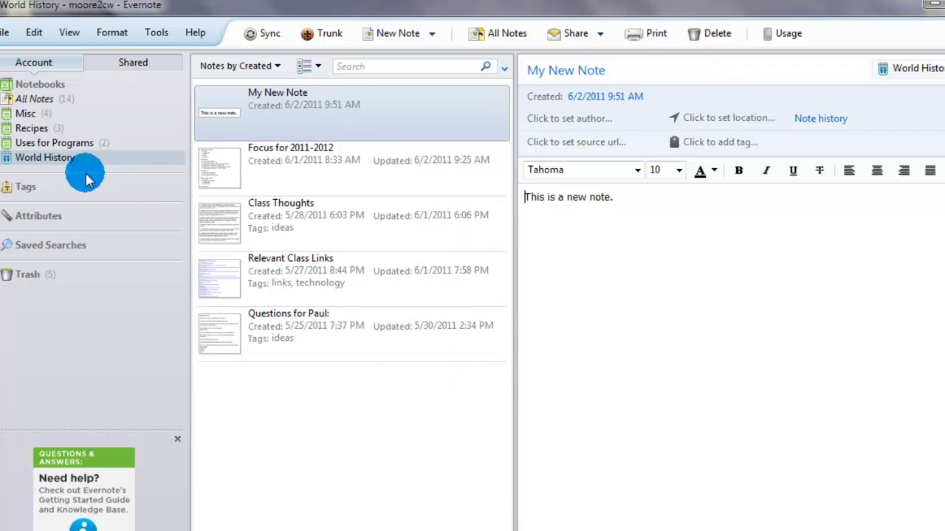
# From All Notes, create a note containing "This is note number 2." and title it "Note 2".
pyautogui.click(37, 99)
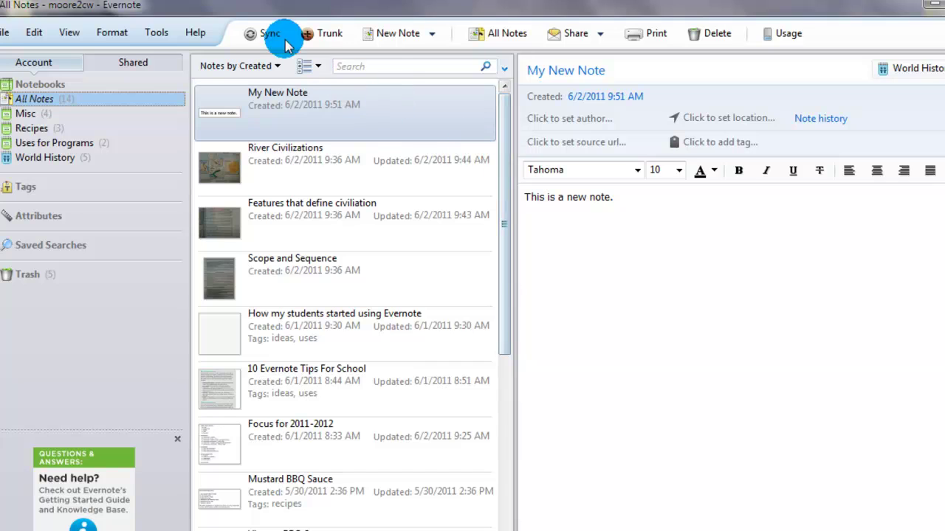
pyautogui.click(391, 37)
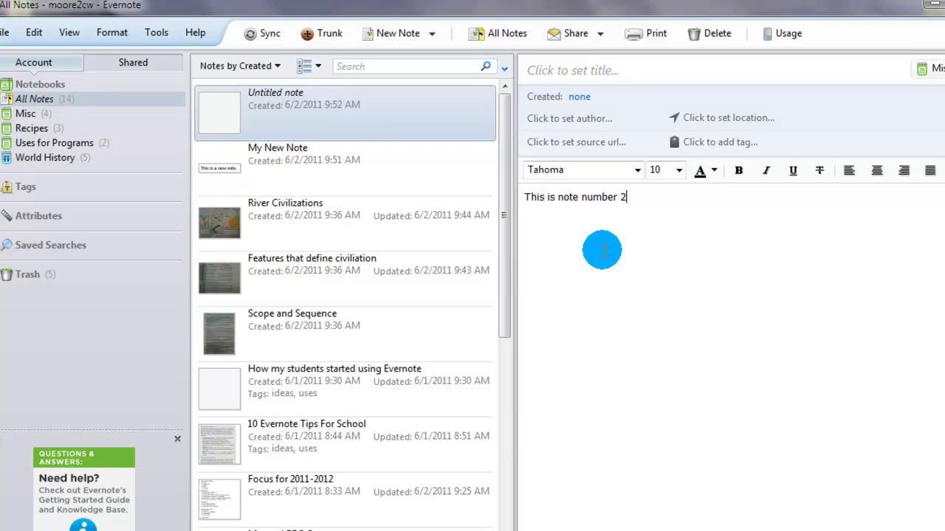
pyautogui.click(576, 72)
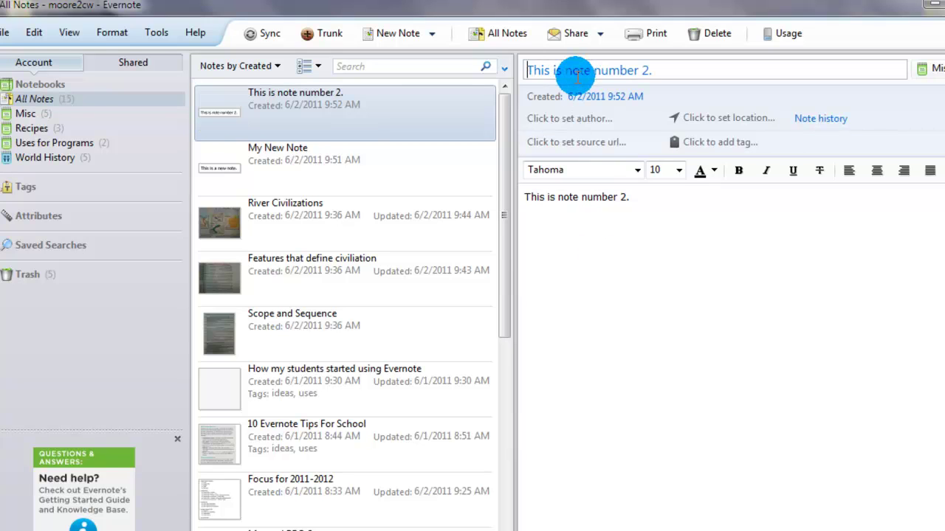
pyautogui.tripleClick(576, 72)
pyautogui.write('Note 2')
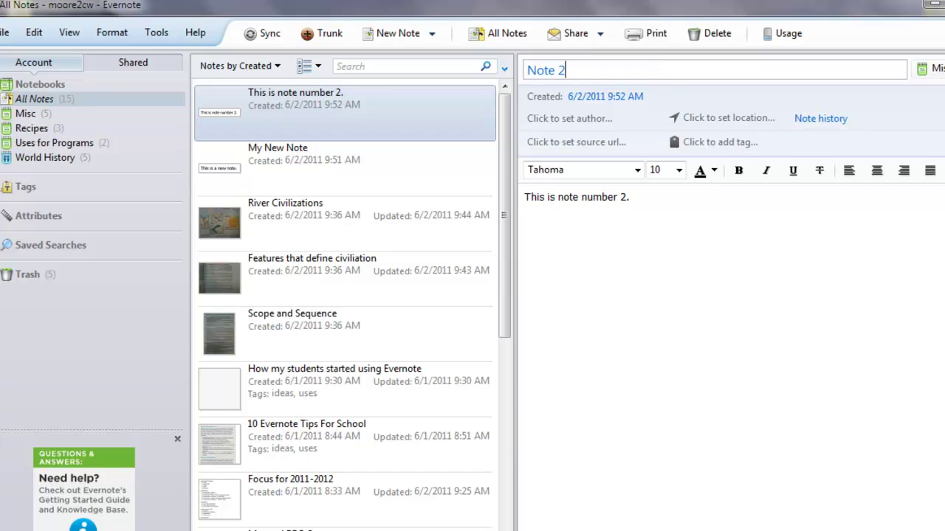
pyautogui.click(506, 209)
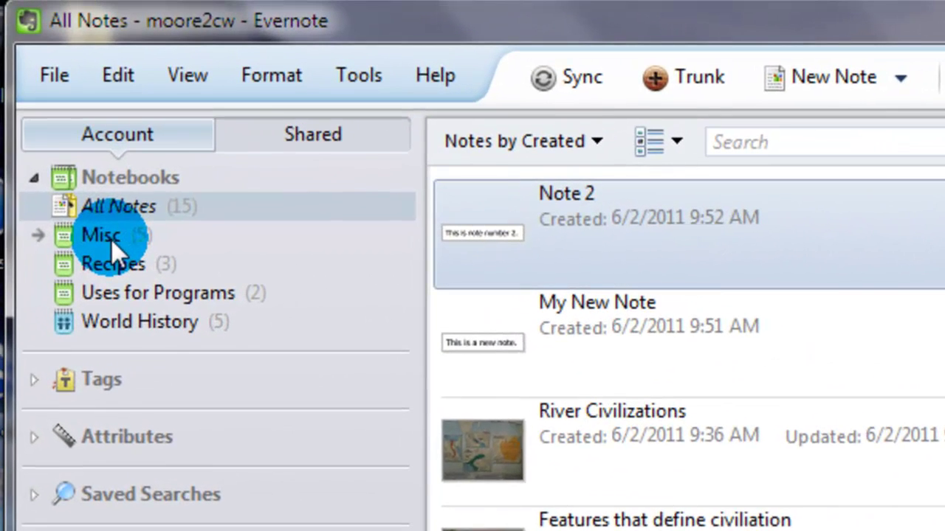
# Locate Note 2 in the Misc notebook and move it to the World History notebook.
pyautogui.click(84, 184)
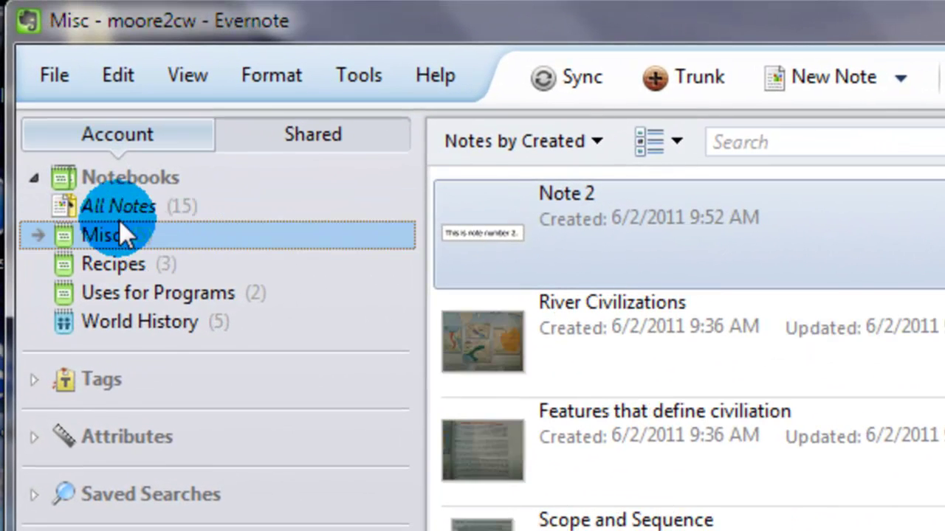
pyautogui.click(118, 209)
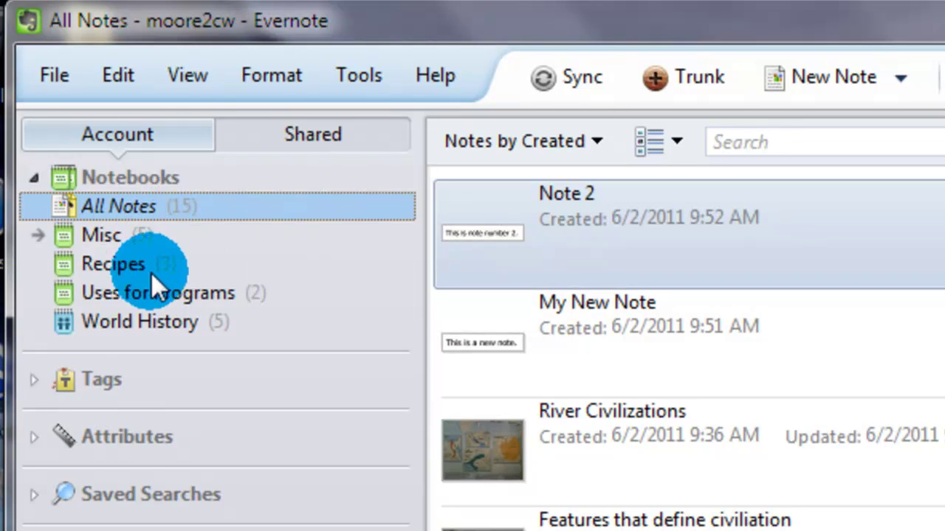
pyautogui.click(98, 234)
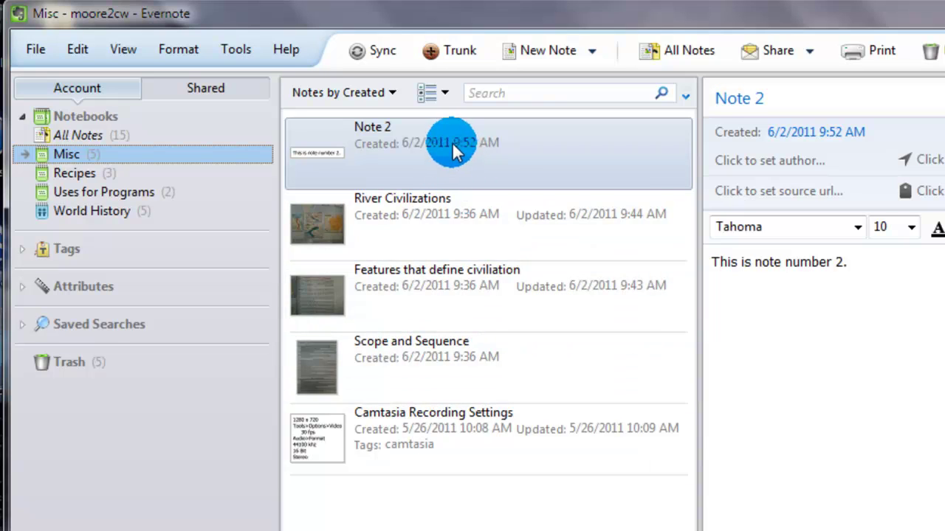
pyautogui.moveTo(522, 142); pyautogui.dragTo(116, 212)
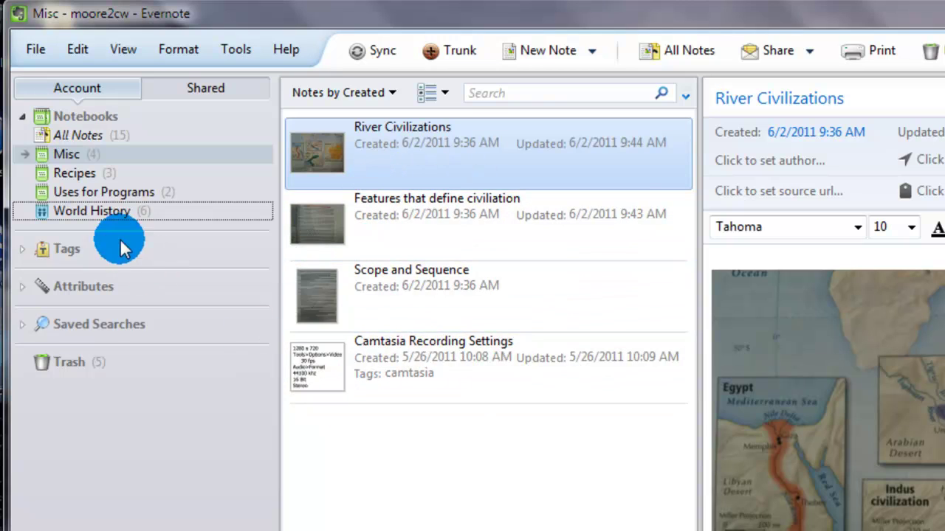
# Show the World History notebook's notes and synchronize the account.
pyautogui.click(103, 210)
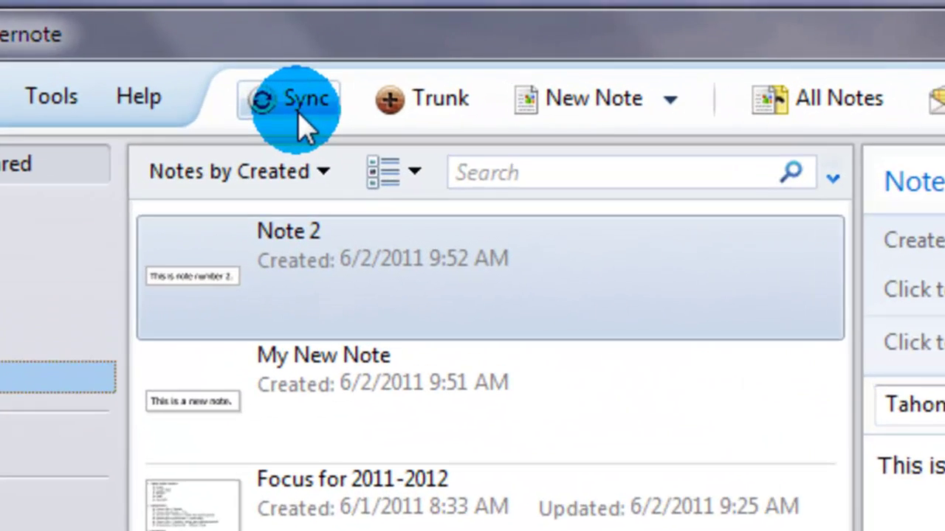
pyautogui.click(301, 116)
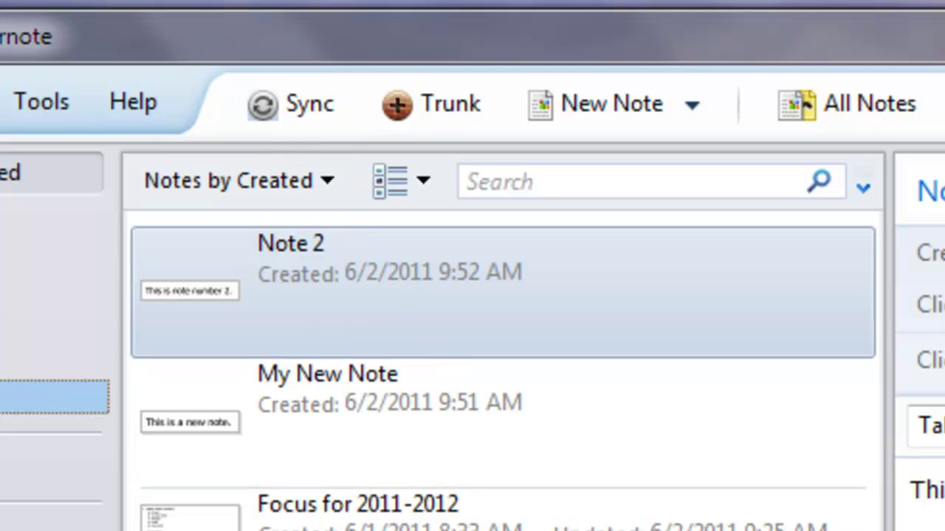